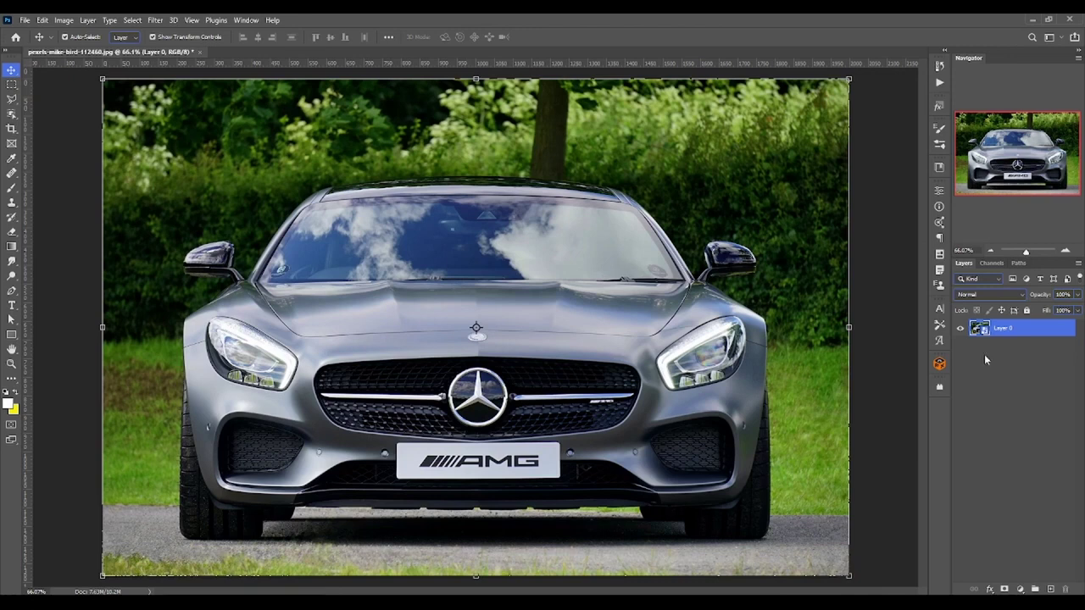
Step: Duplicate Layer 0 as Layer 0 copy and delete the empty new Layer 1
left_click(1050, 588)
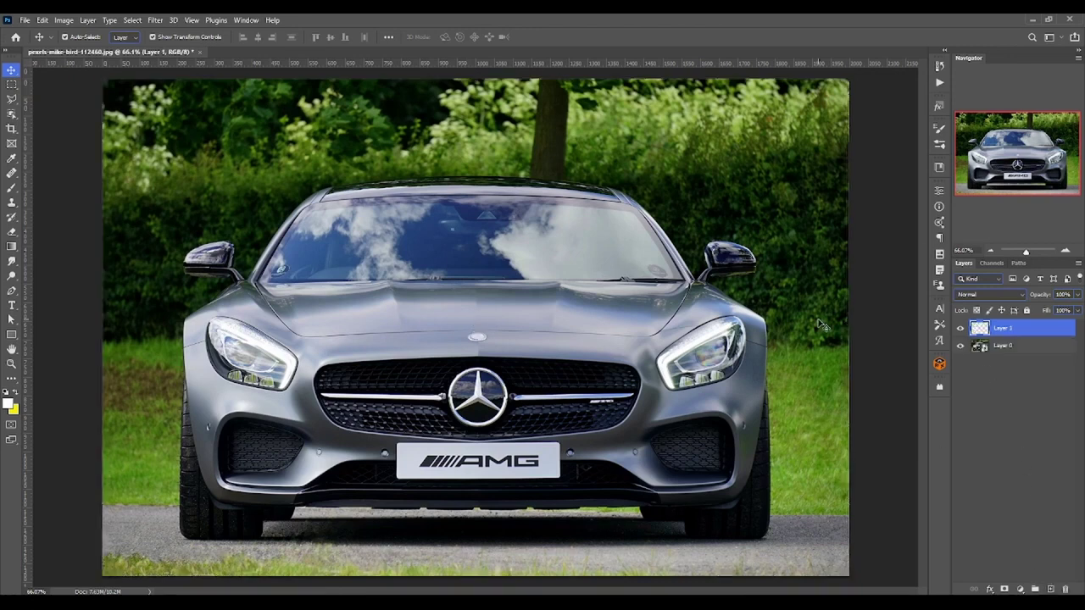
left_click(1026, 345)
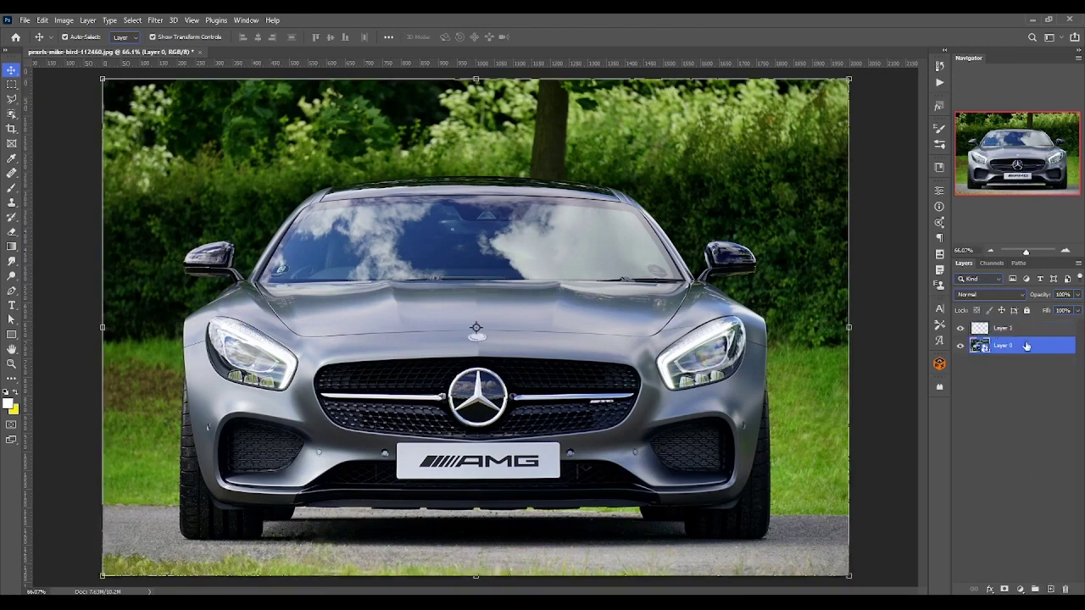
key("ctrl+j")
left_click(1027, 328)
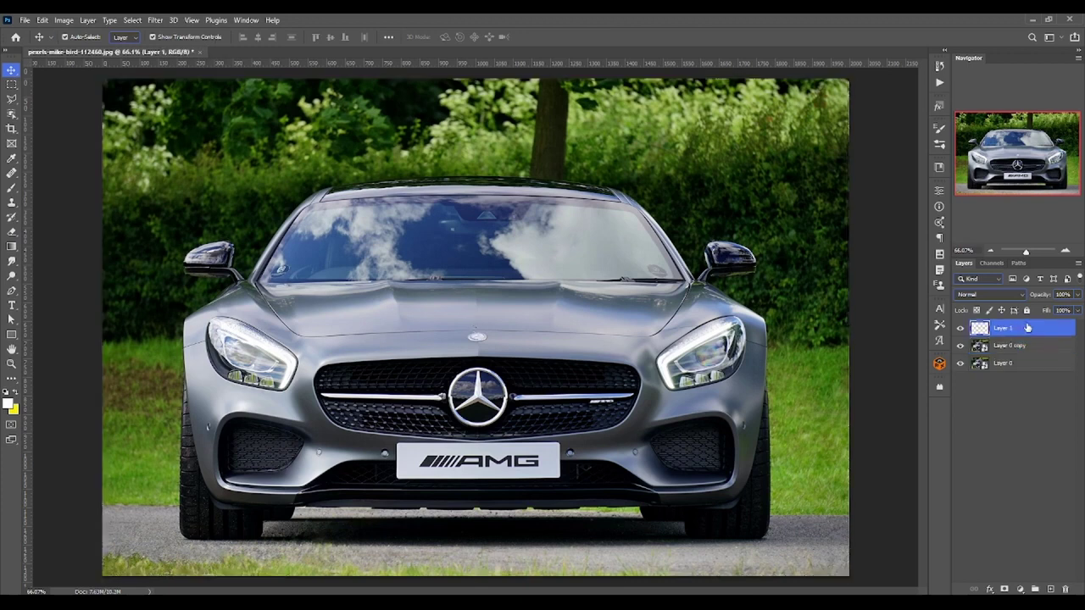
key("Delete")
Step: Rasterize Layer 0 copy and select the Brush tool
right_click(1017, 328)
left_click(927, 318)
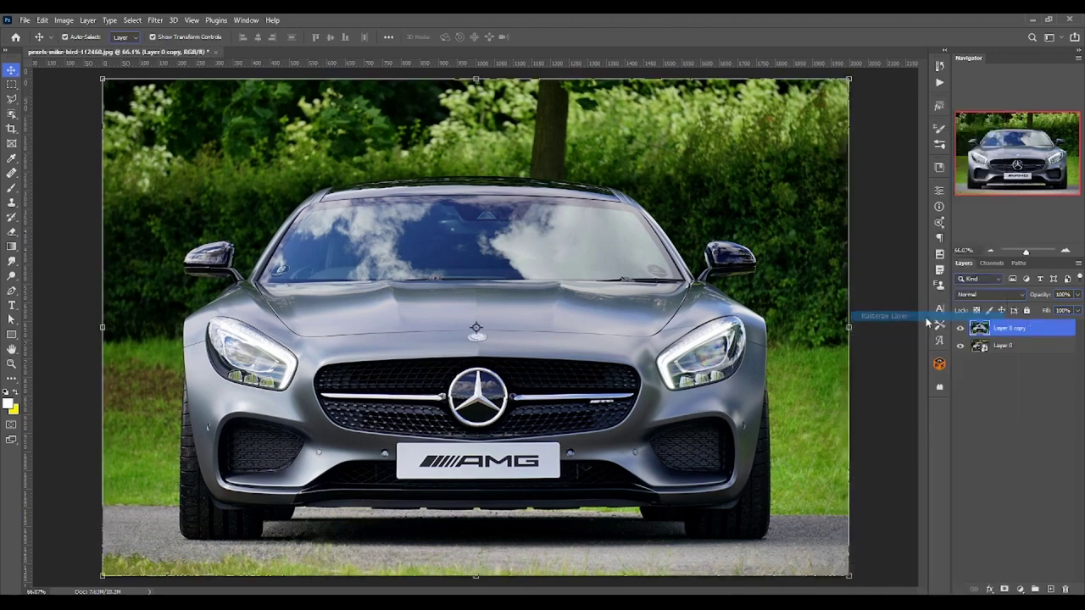
left_click(12, 187)
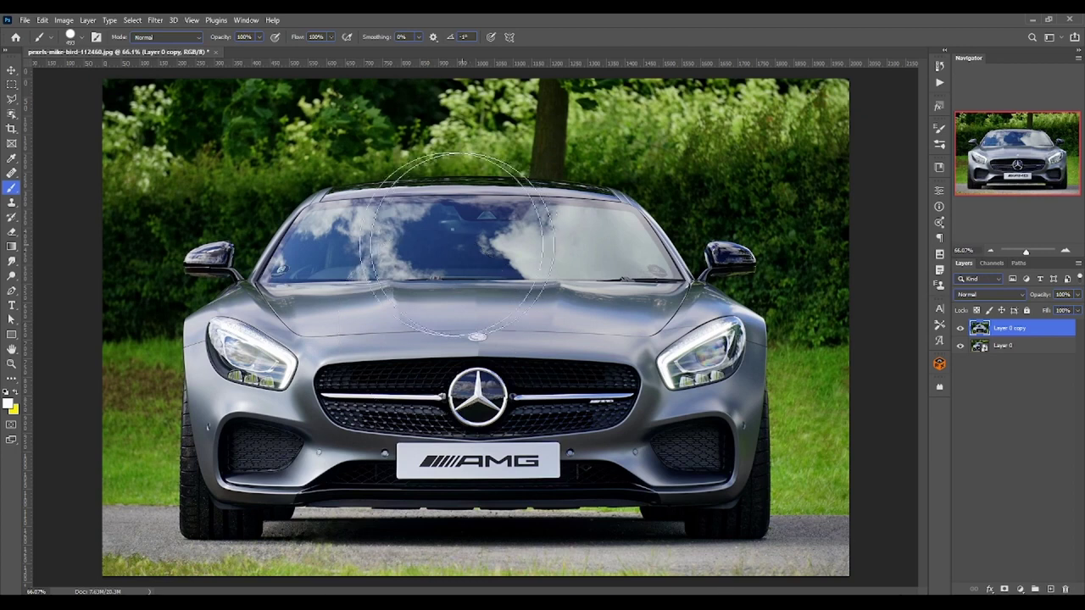
Step: Make yellow the foreground colour and set a soft brush of about 481 px with 0% hardness
left_click(17, 395)
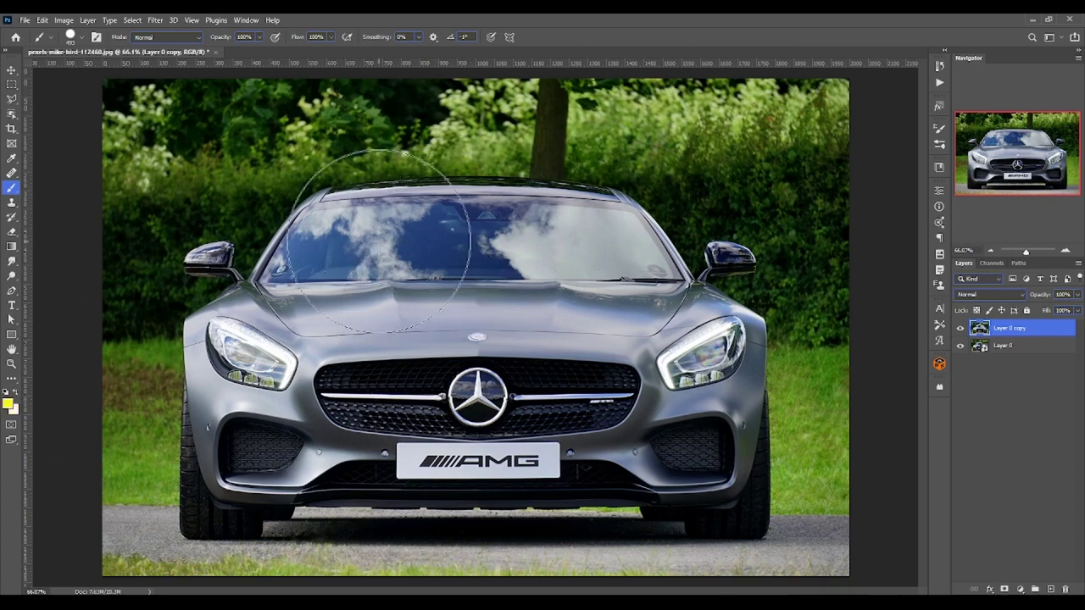
mouse_move(419, 231)
left_mouse_down()
mouse_move(403, 240)
mouse_move(597, 276)
left_mouse_up()
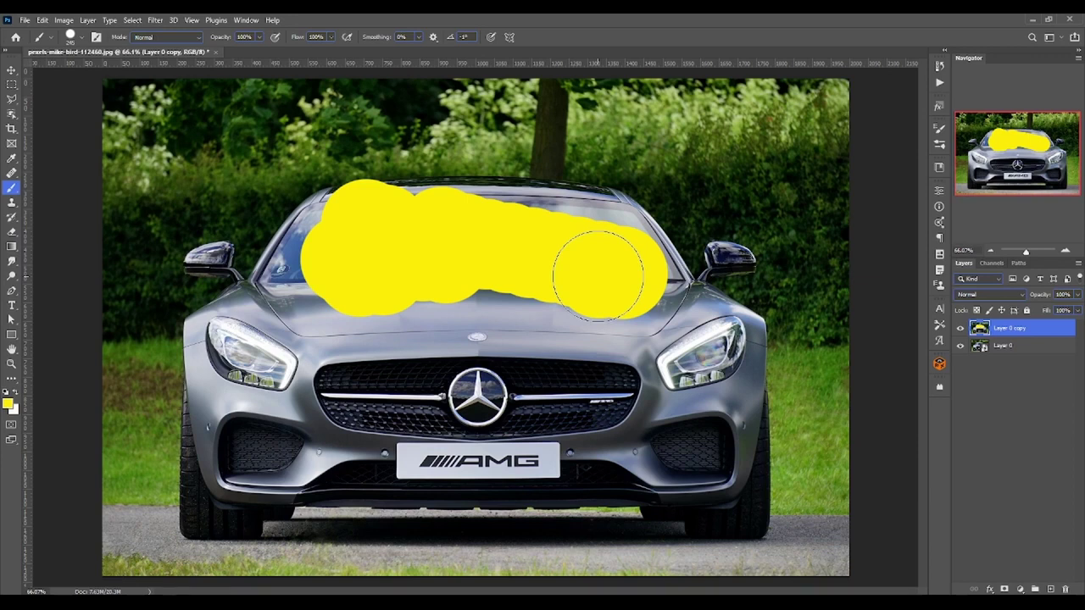
key("ctrl+z")
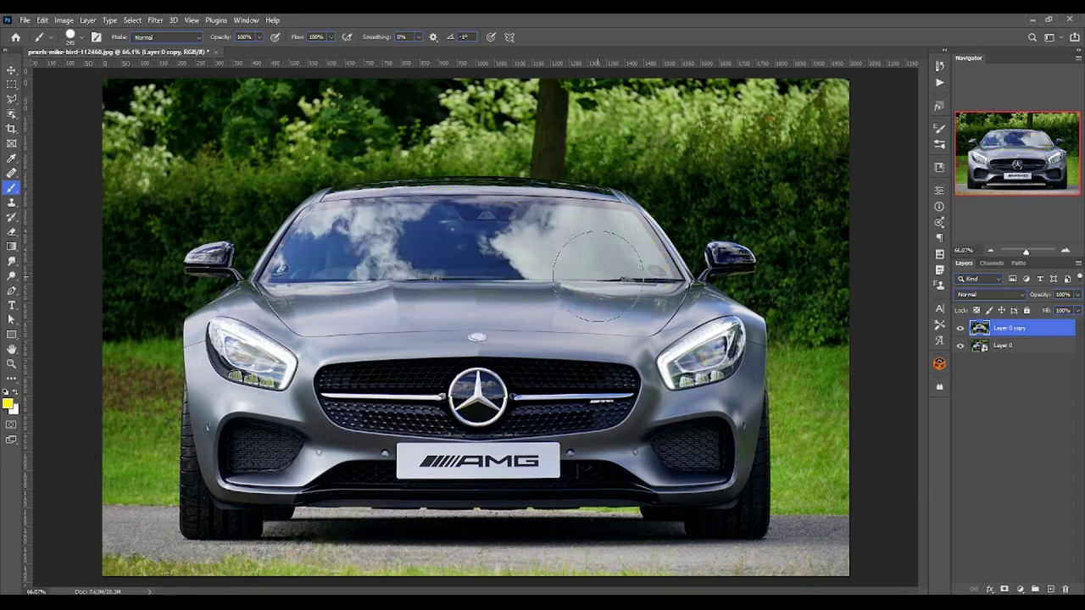
right_click(527, 242)
left_click_drag(605, 157, 580, 154)
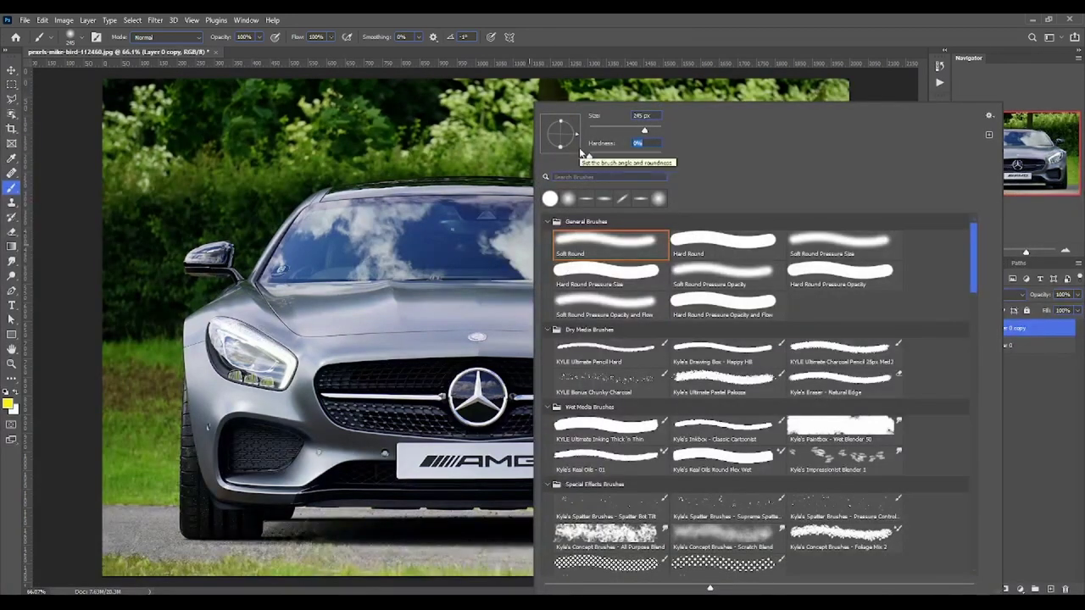
key("Return")
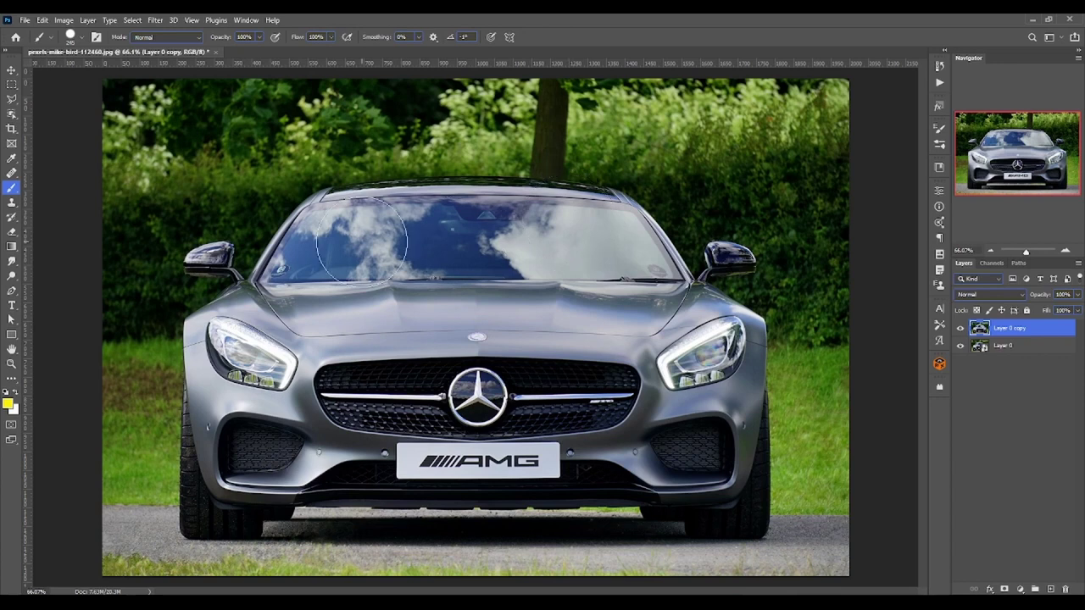
Step: Test yellow strokes over the windshield and hood, undoing each one
left_click_drag(311, 253, 539, 231)
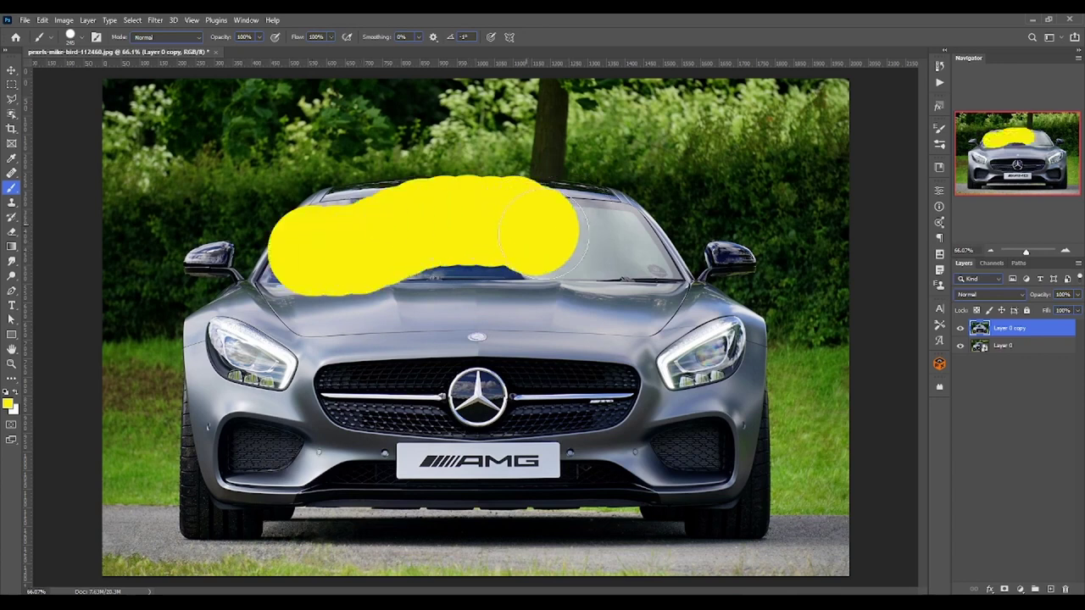
key("ctrl+z")
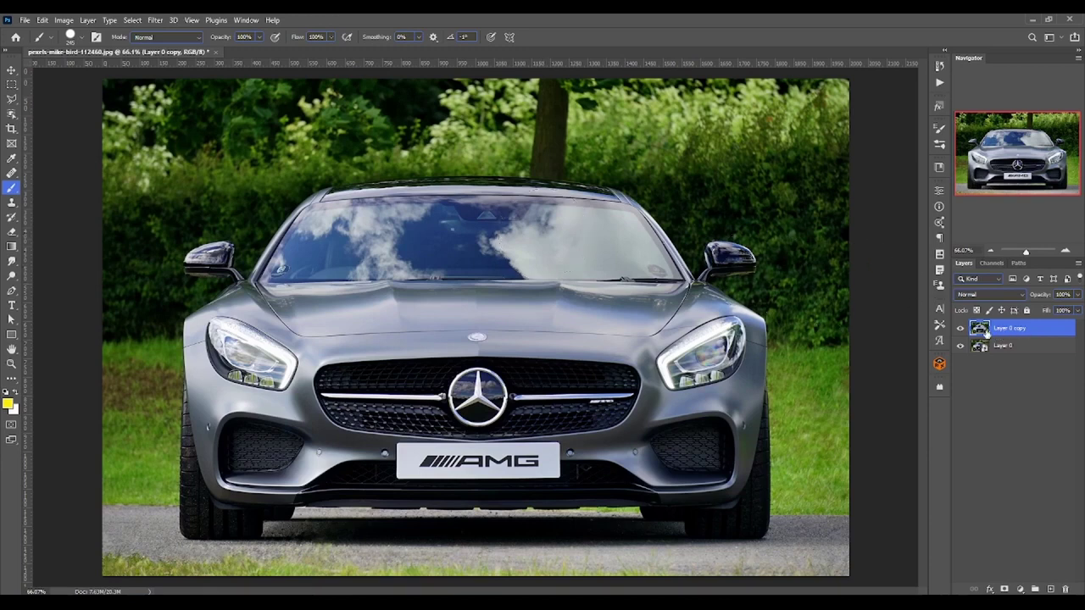
left_click_drag(356, 255, 545, 243)
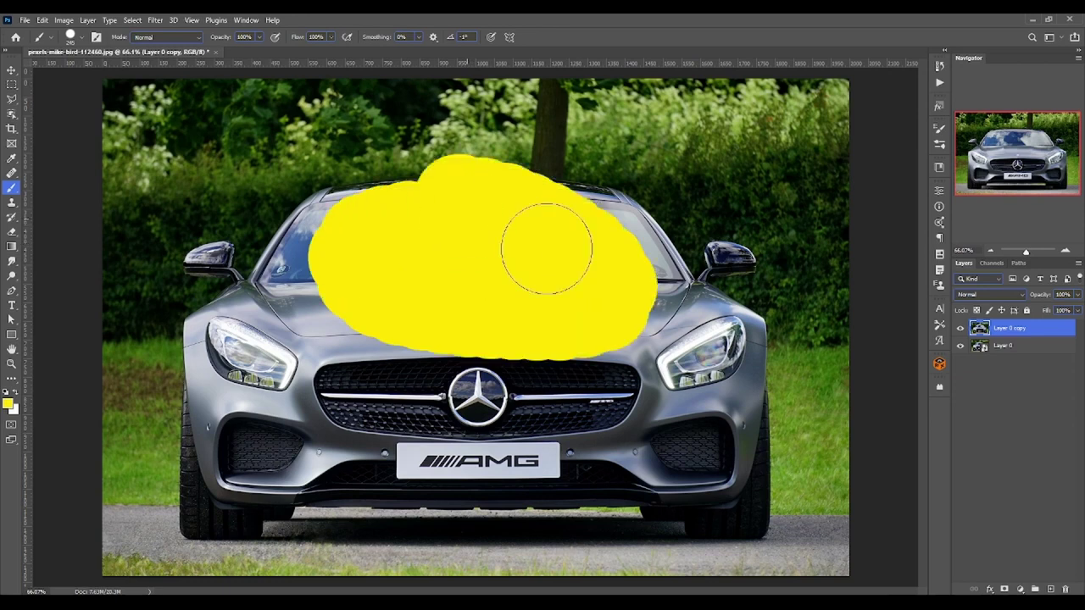
key("ctrl+z")
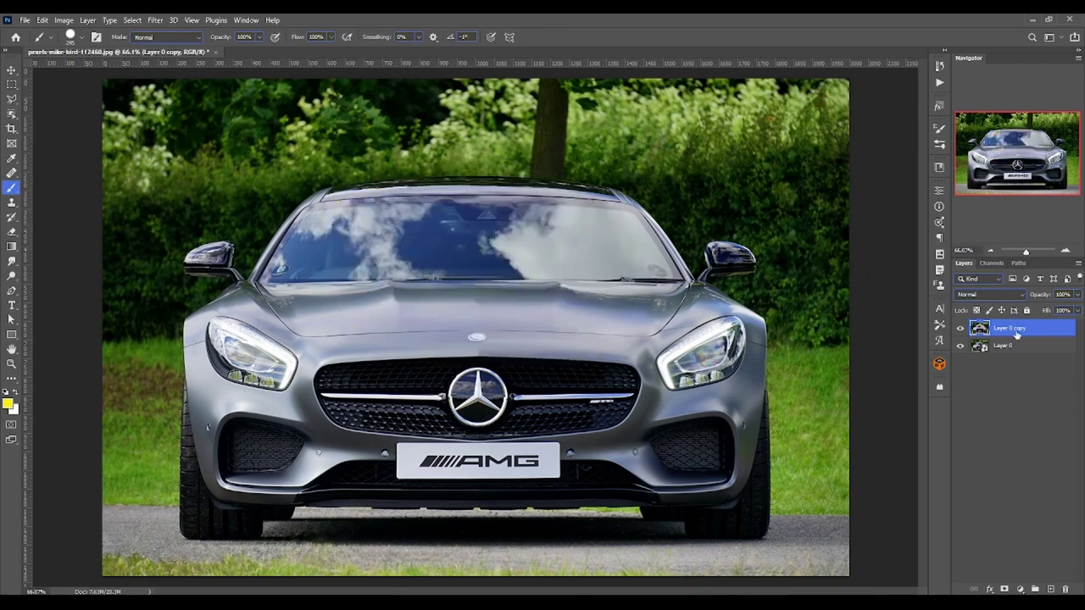
right_click(1017, 332)
Step: Convert Layer 0 copy to a smart object and decline rasterizing it when painting
left_click(911, 274)
left_click(488, 262)
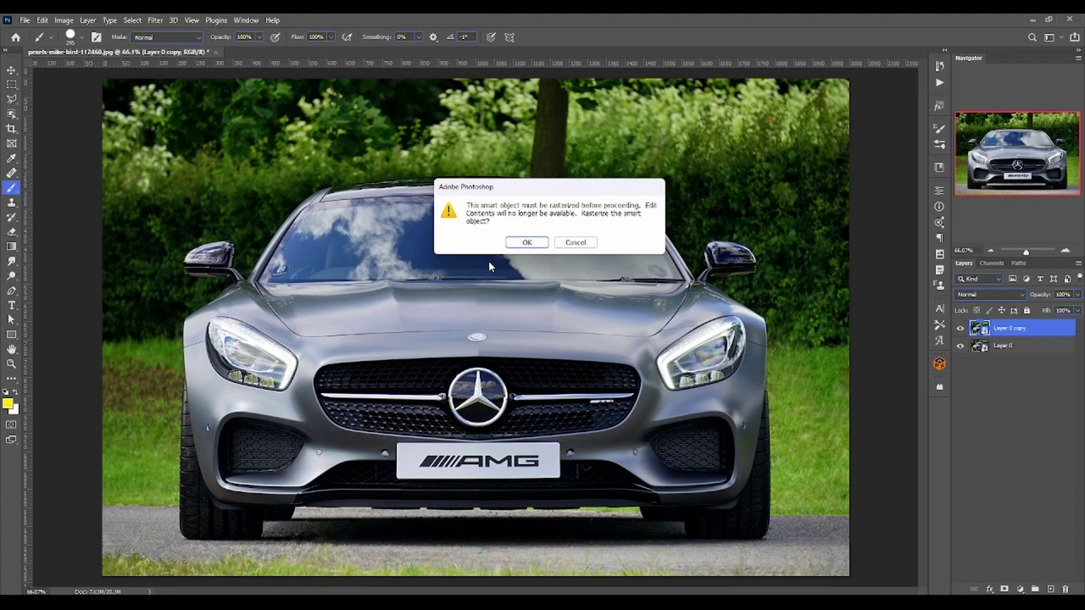
left_click(592, 244)
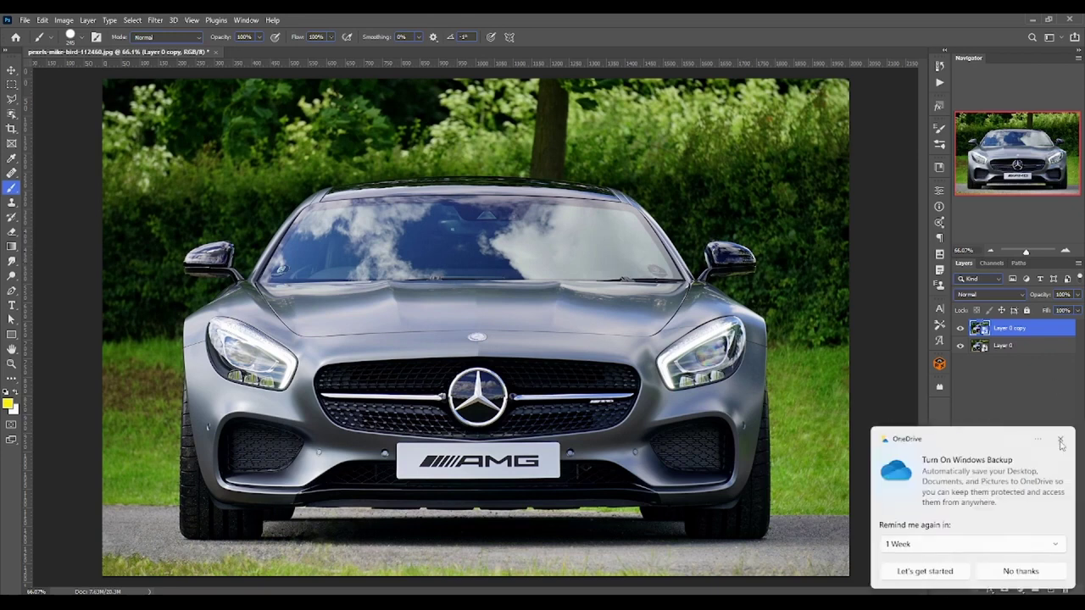
left_click(1059, 440)
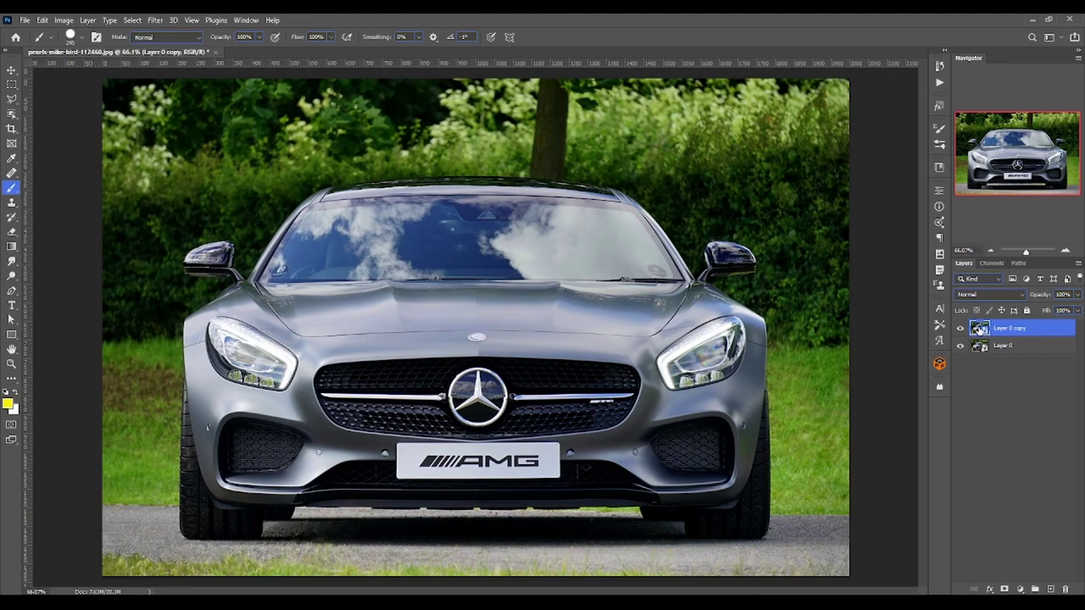
Step: Open the smart object as Layer 0 copy.psb and compare it with the main car photo
double_click(979, 329)
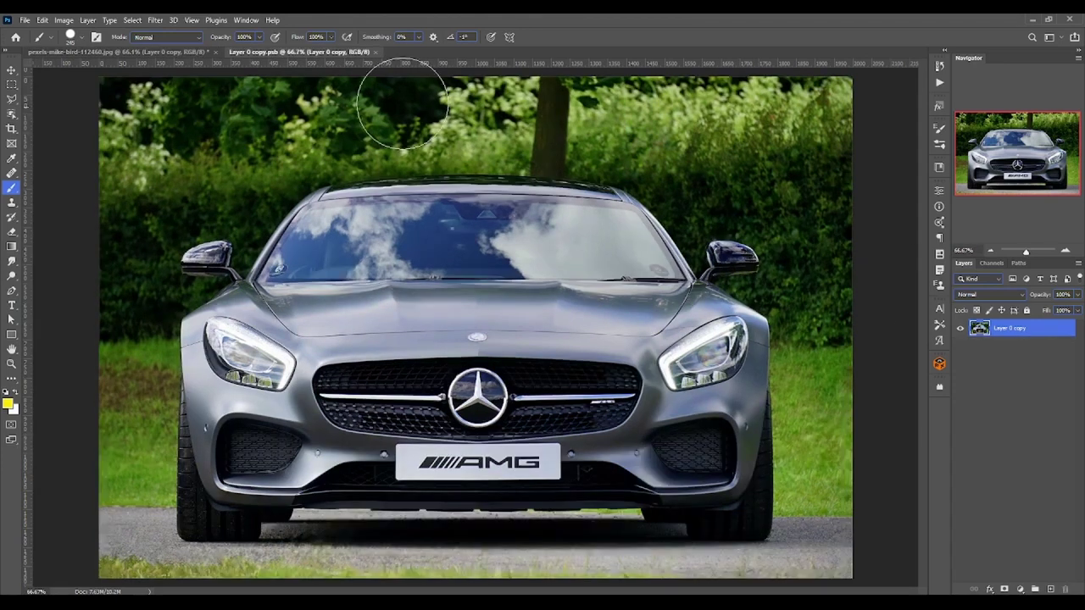
left_click(128, 52)
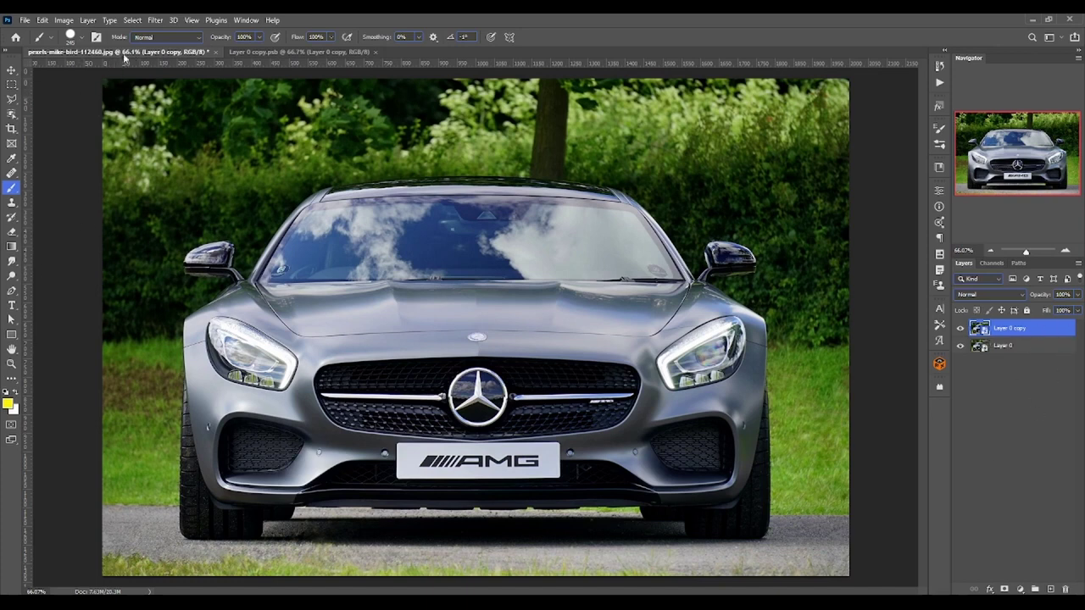
left_click(323, 52)
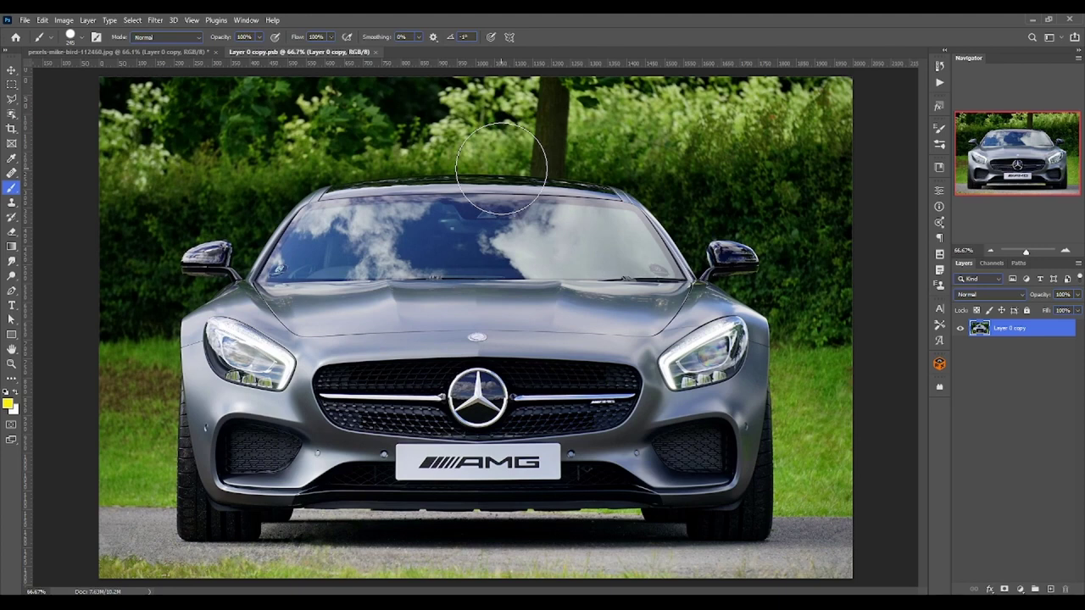
left_click(119, 52)
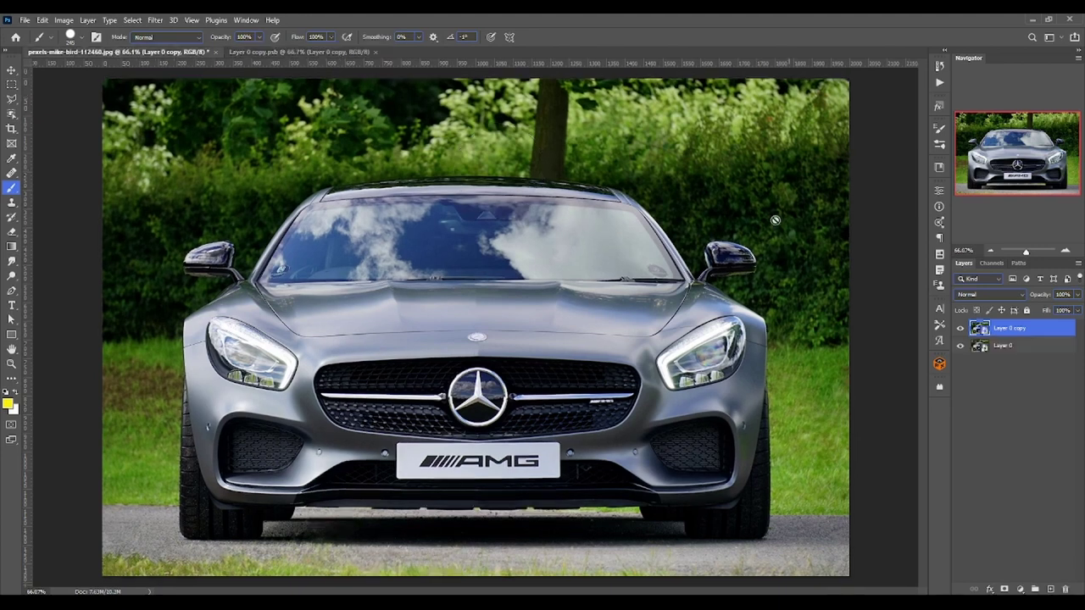
left_click(298, 51)
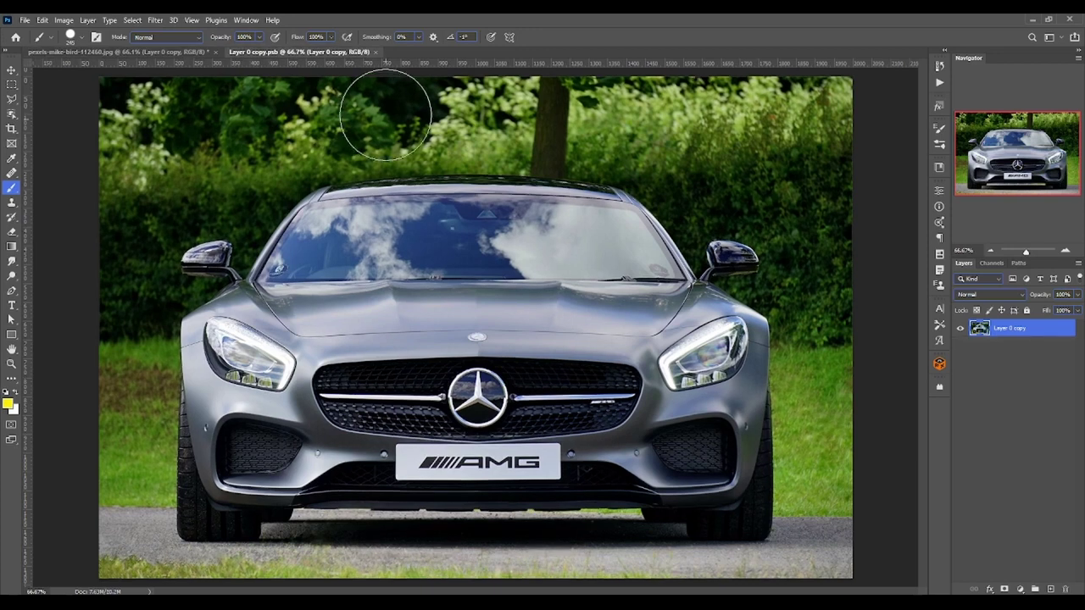
left_click(135, 52)
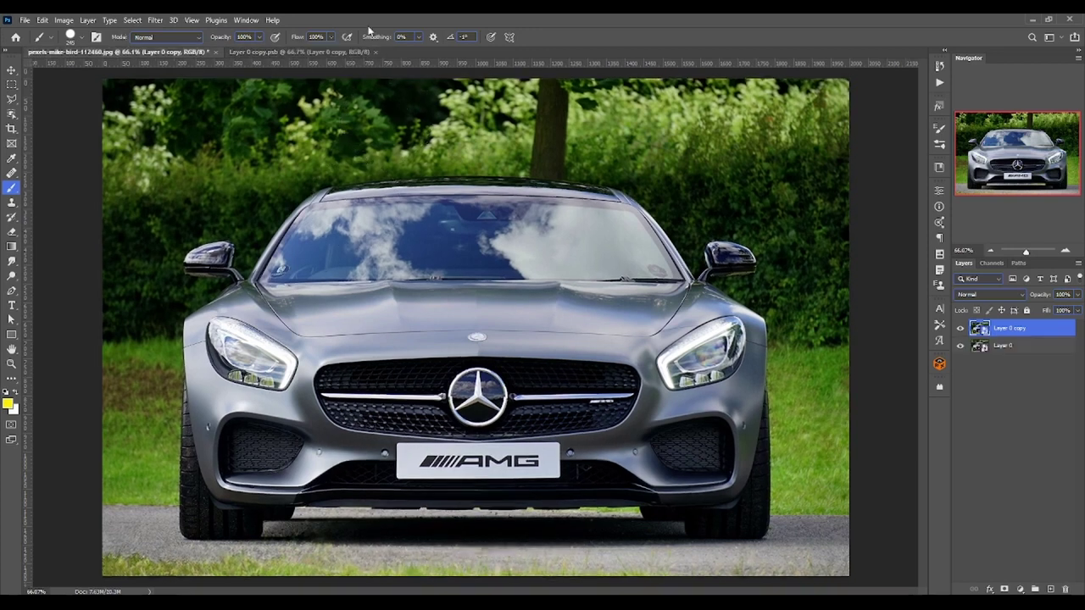
left_click(335, 52)
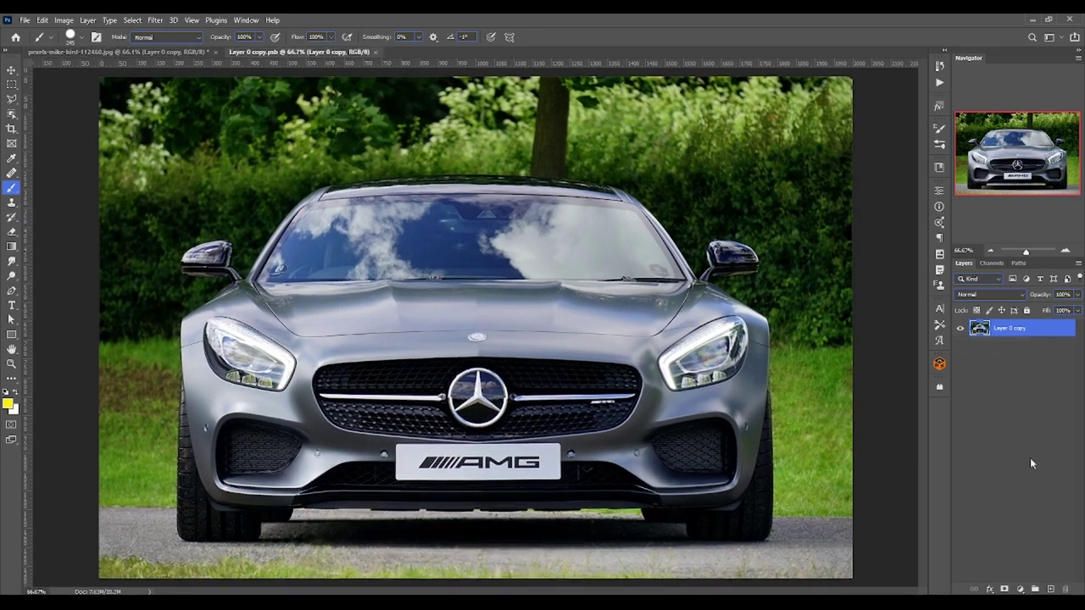
Step: Paint a yellow stroke over the car on a new layer in the .psb and save it
left_click(1050, 588)
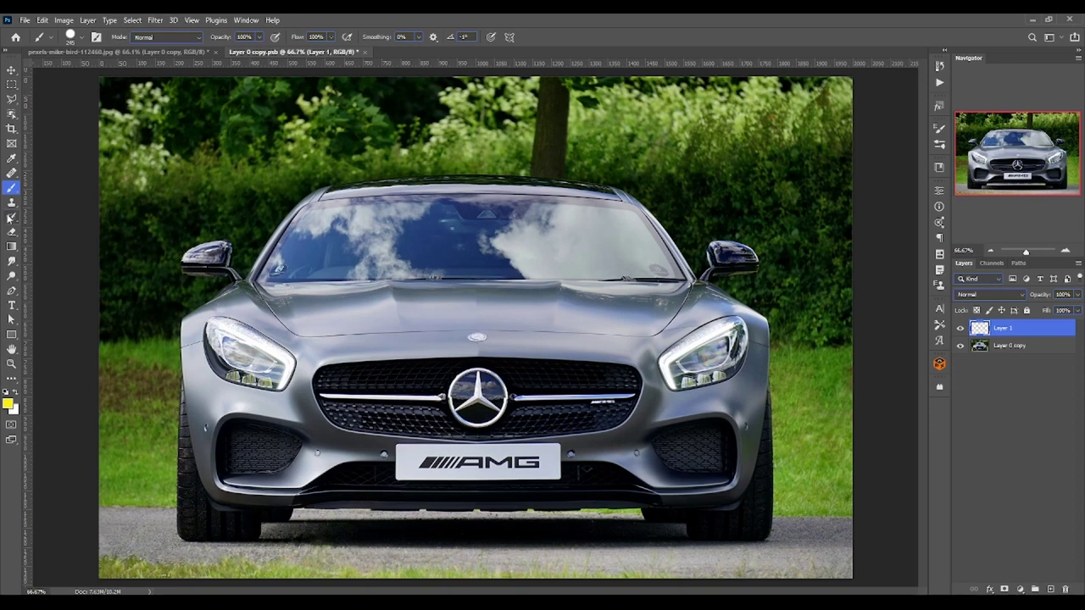
left_click_drag(463, 265, 576, 282)
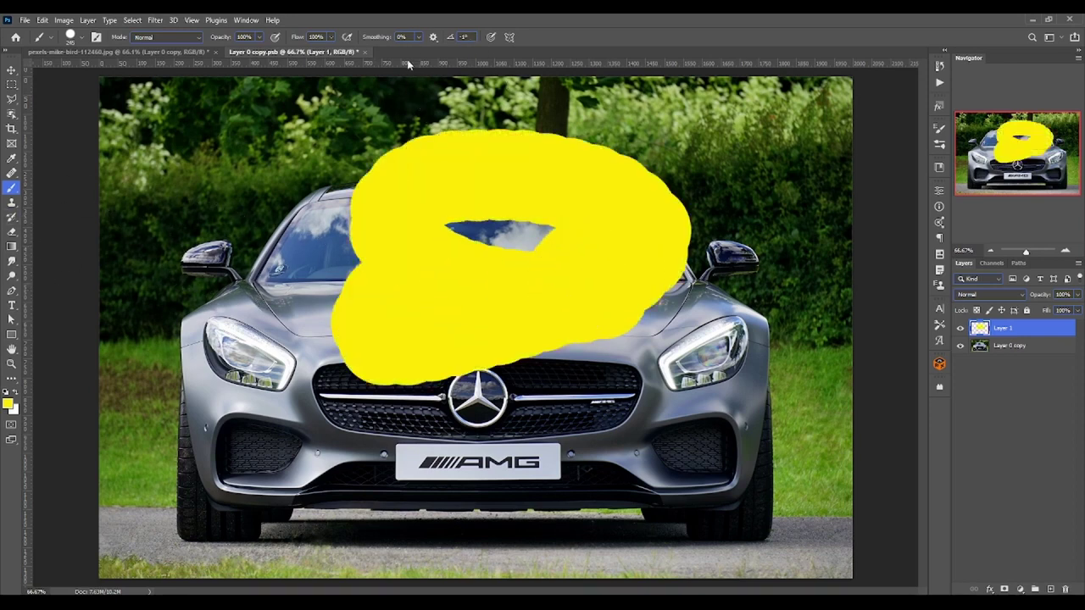
key("ctrl+s")
Step: Check the yellow paint in the main photo and hide the original Layer 0
left_click(85, 52)
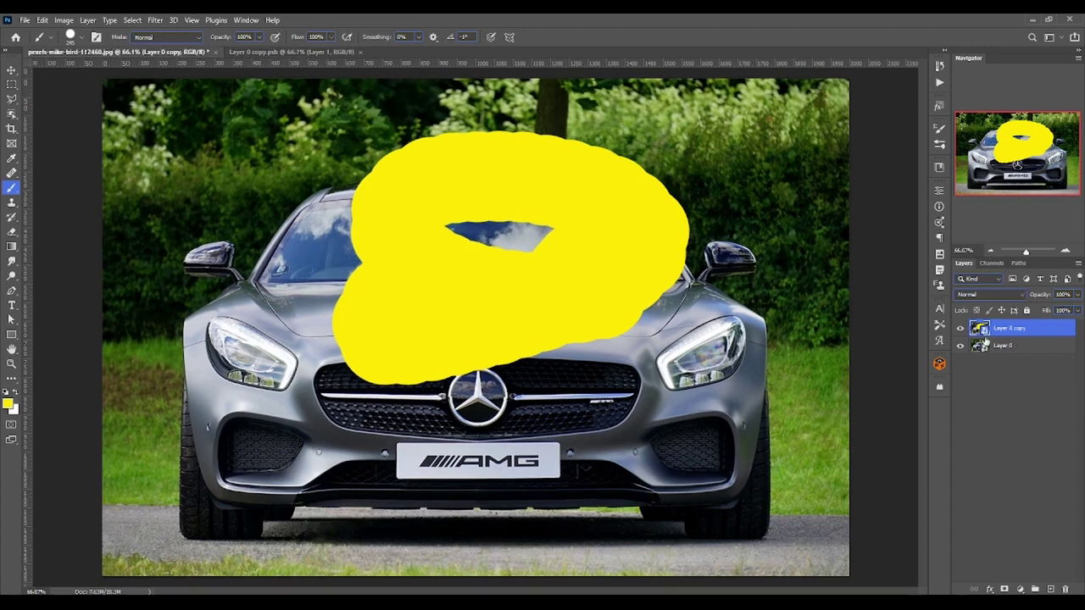
left_click(305, 53)
left_click(83, 52)
left_click(961, 347)
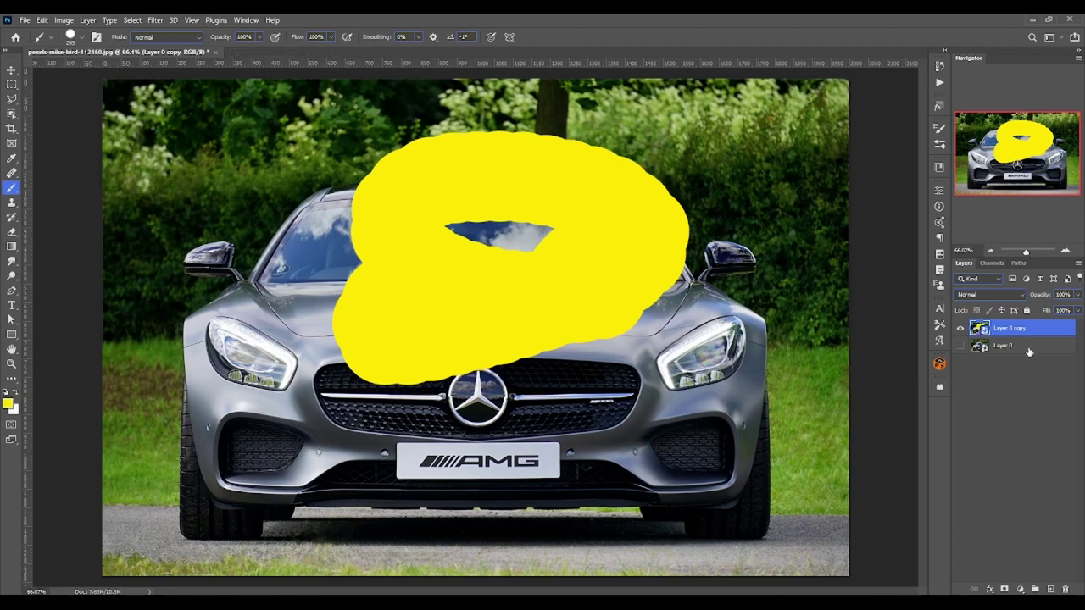
Step: Reopen the .psb, hide its yellow Layer 1, and compare with the main car photo
double_click(979, 328)
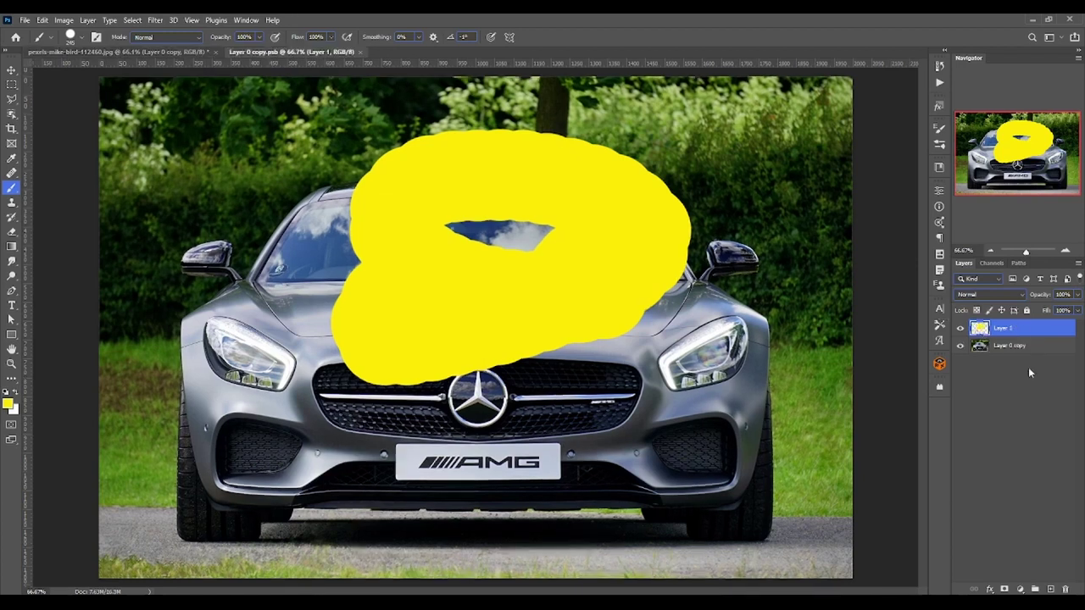
left_click(960, 328)
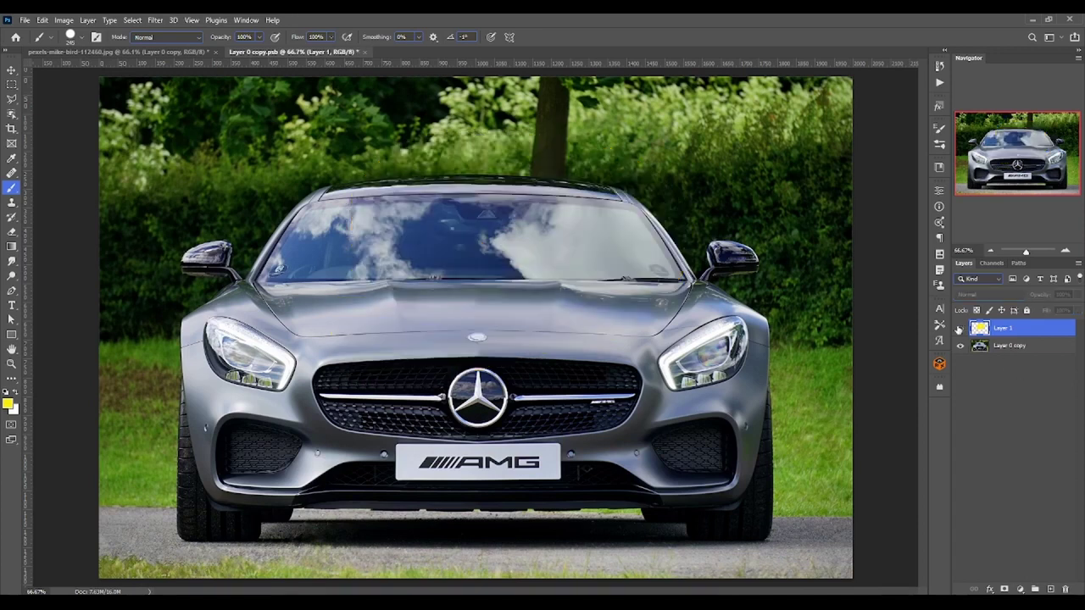
left_click(140, 51)
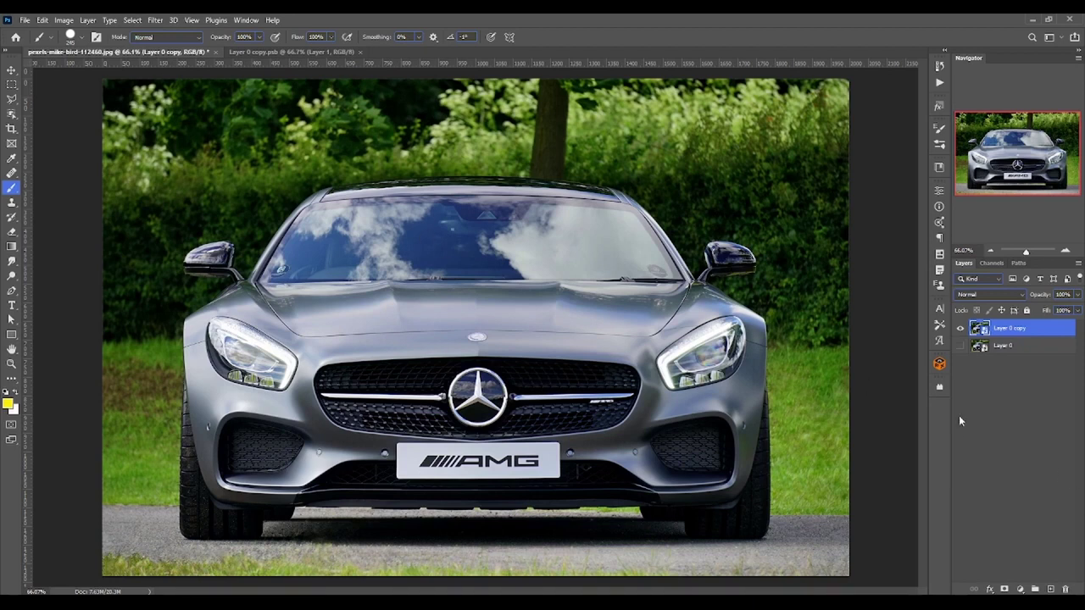
key("ctrl+Tab")
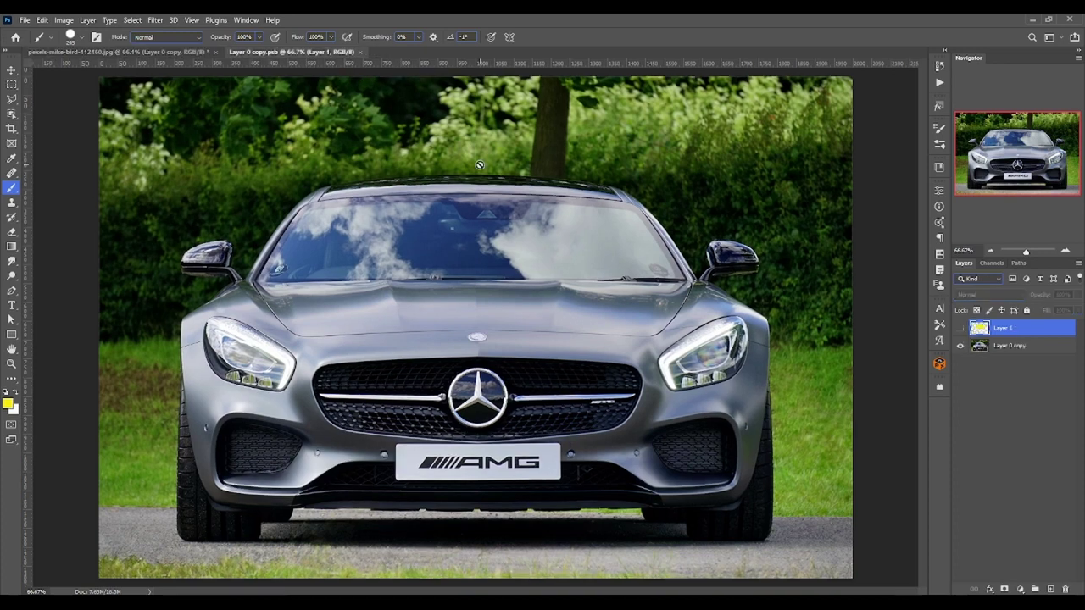